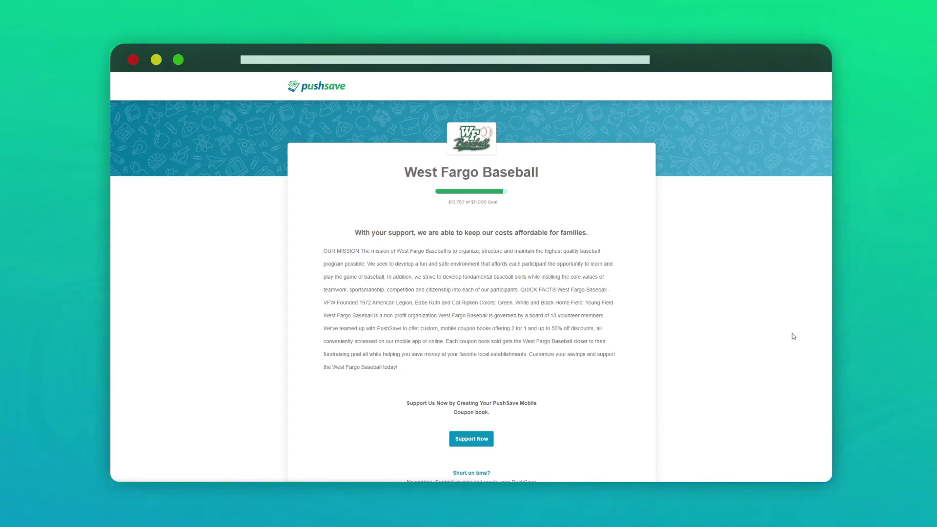
scroll(792, 336, "down", 1)
scroll(793, 336, "down", 2)
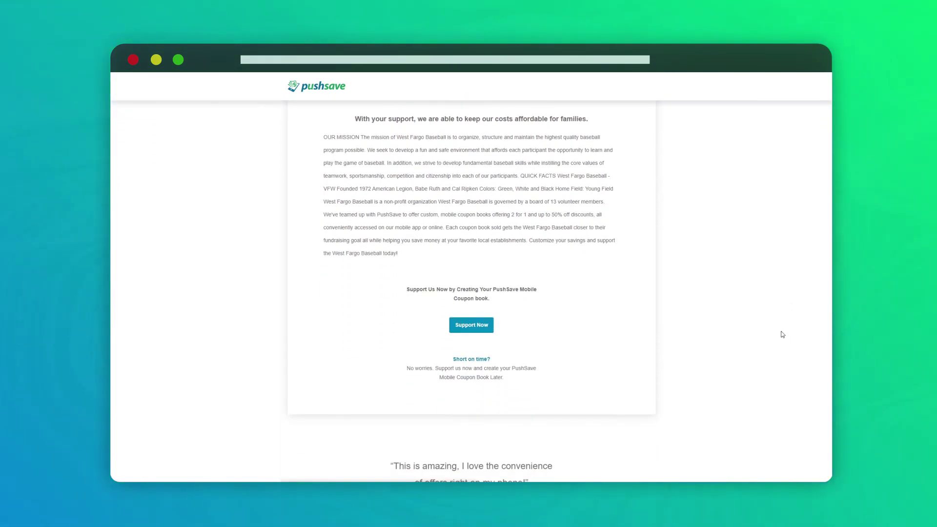
Start a West Fargo Baseball coupon book and search businesses in Fargo, ND, USA
left_click(477, 325)
type("Phoenix")
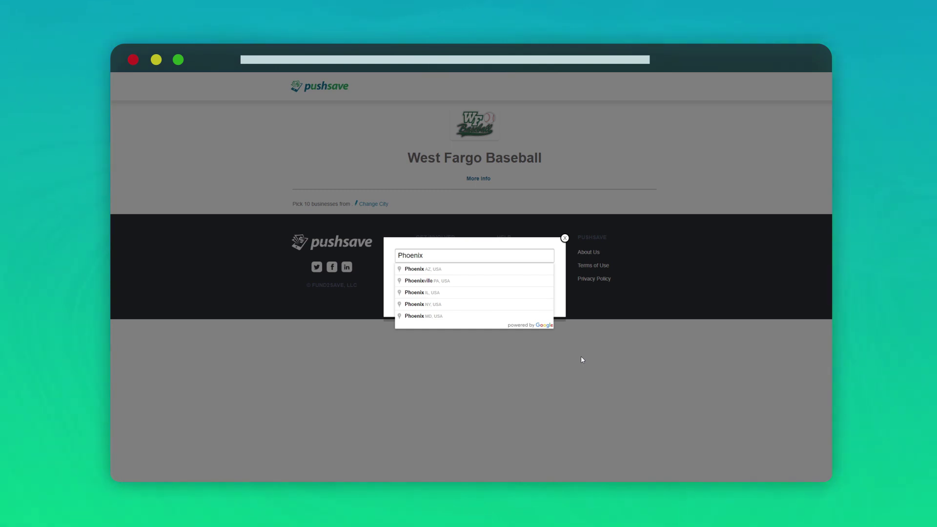
key("BackSpace")
key("BackSpace")
key("BackSpace")
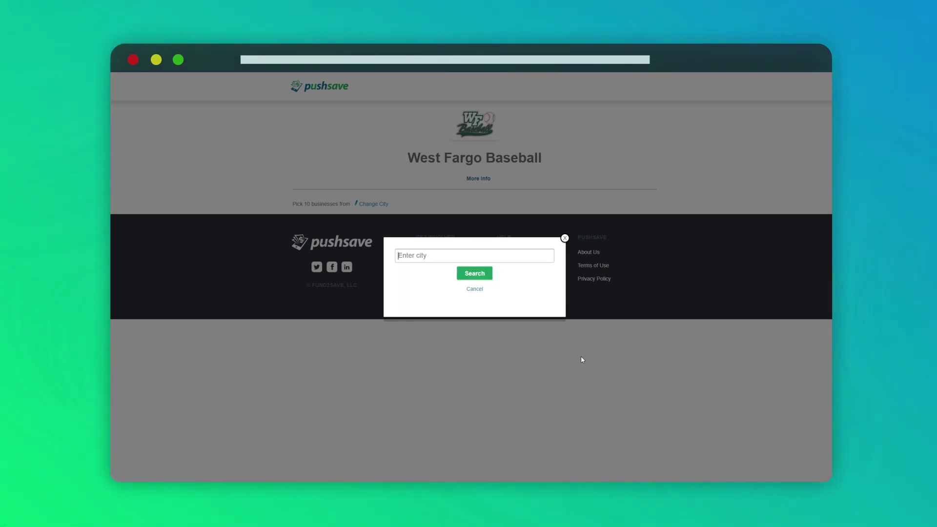
type("Fargo")
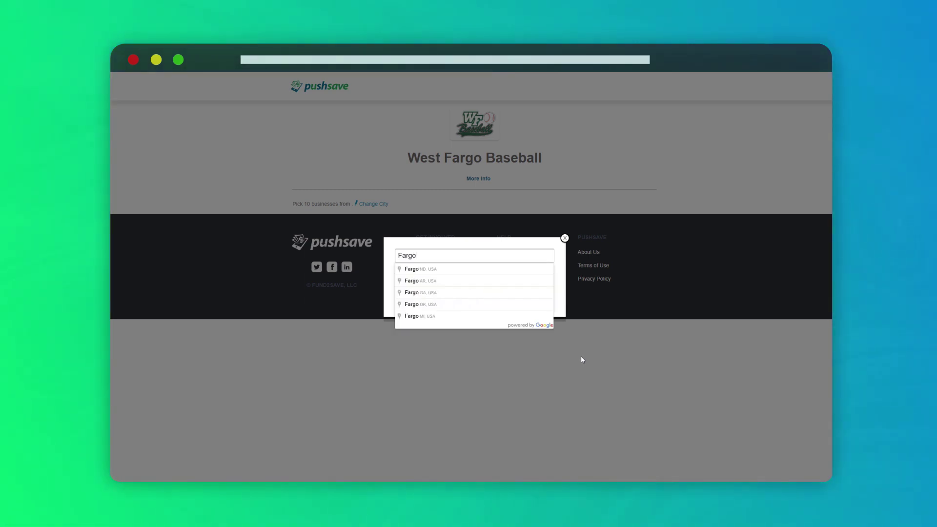
key("Down")
key("Return")
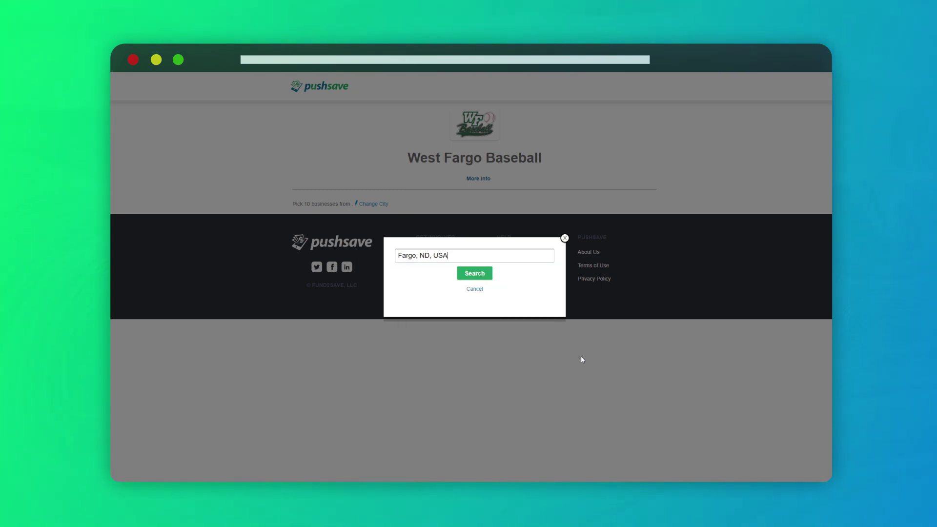
left_click(485, 277)
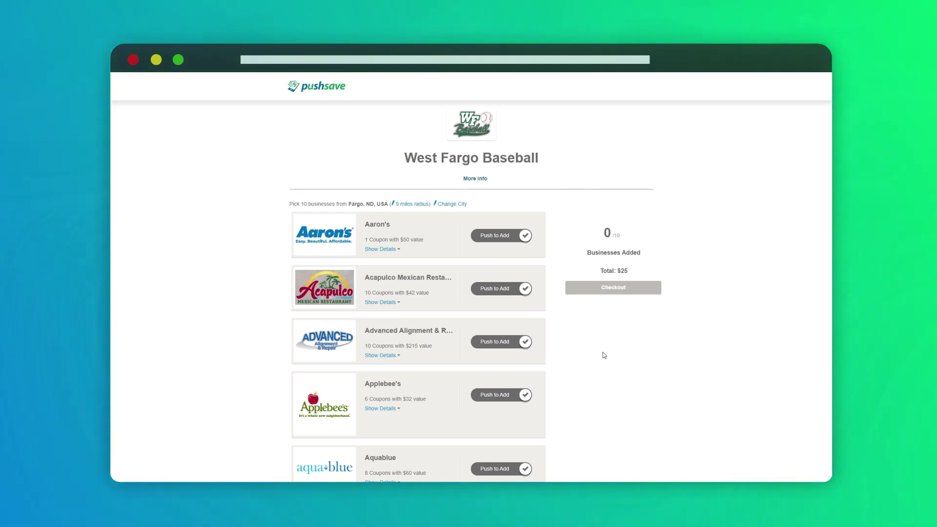
Raise the Fargo business search radius from 9 to 15 miles
left_click(420, 205)
left_click(503, 261)
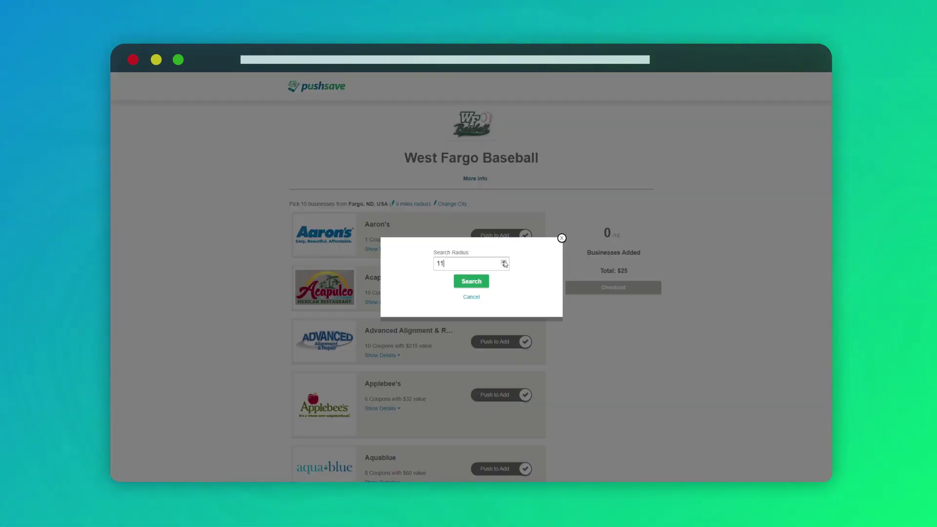
left_click(471, 281)
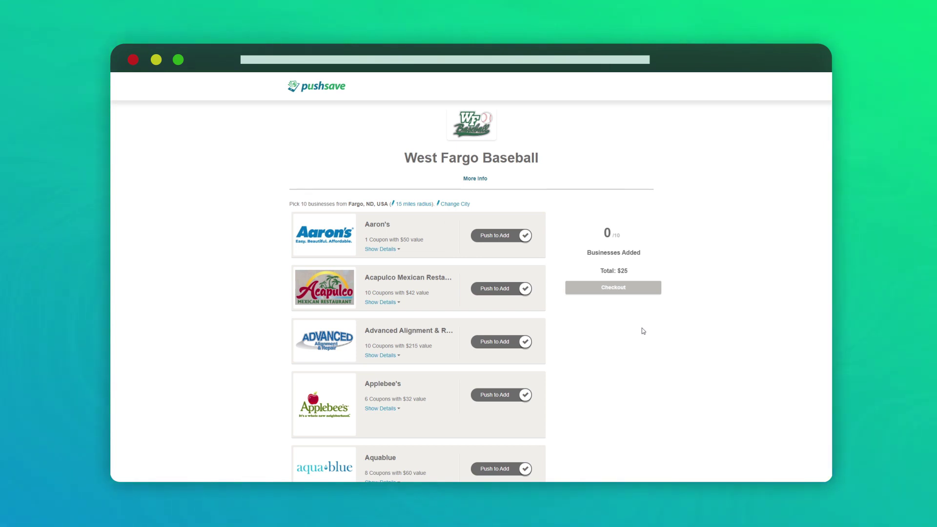
scroll(642, 329, "down", 3)
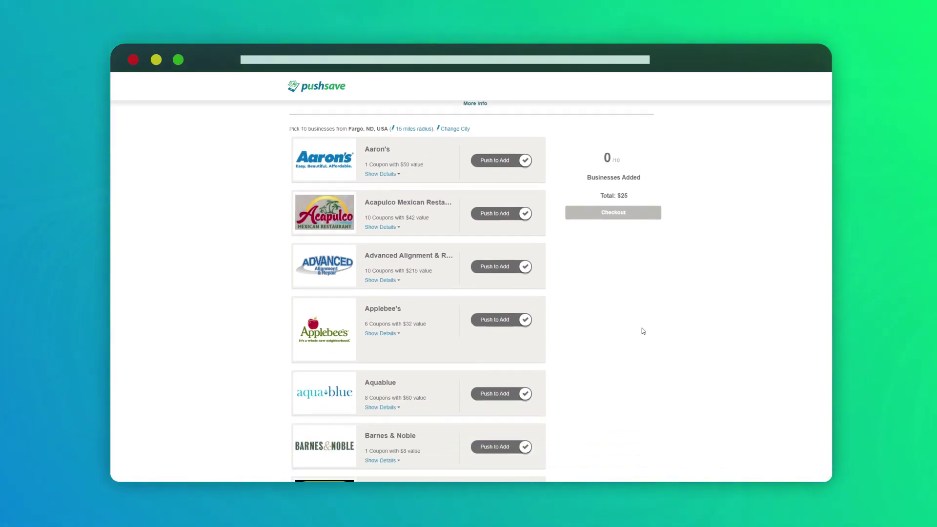
scroll(642, 328, "down", 2)
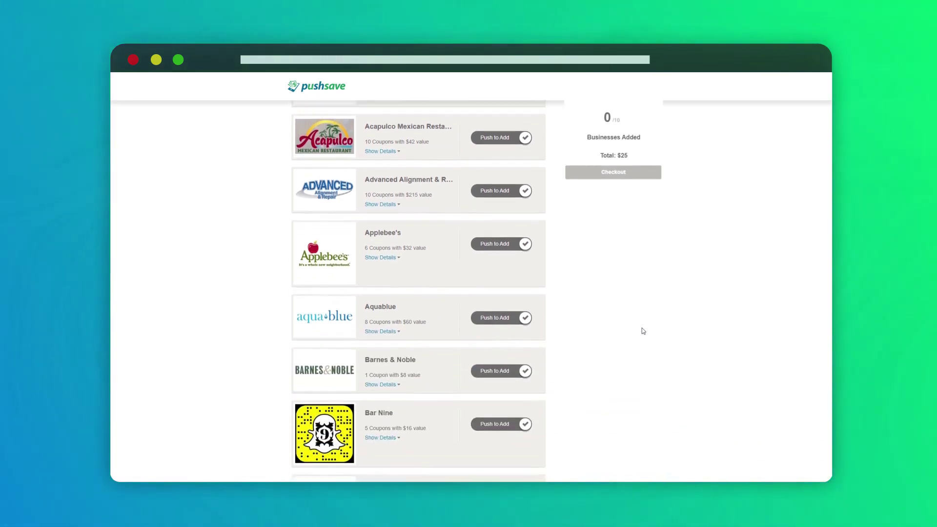
Review Applebee's coupon details, then add Applebee's as the first business
left_click(383, 257)
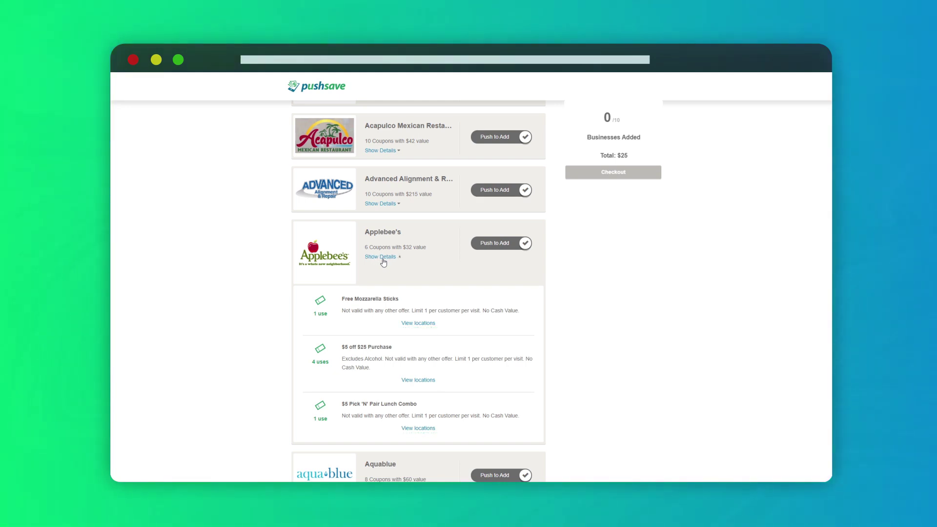
left_click(380, 257)
left_click(490, 243)
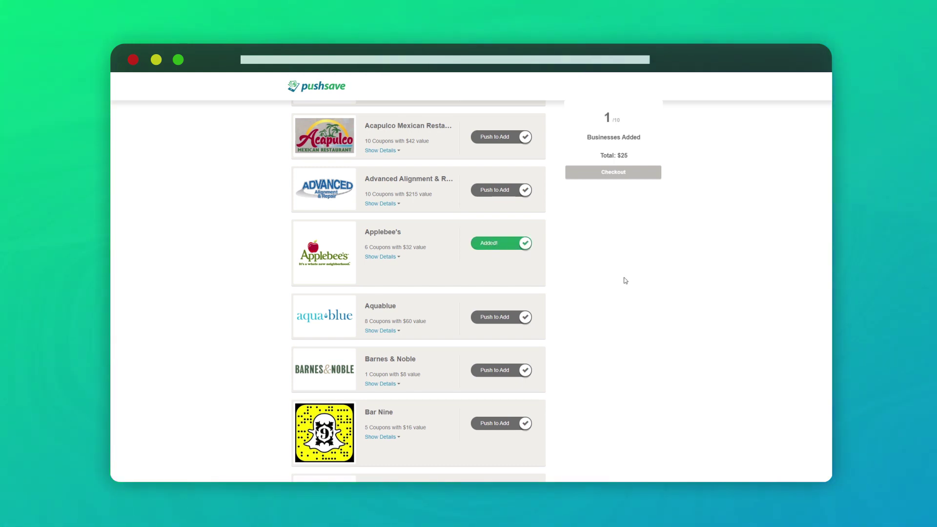
scroll(624, 280, "down", 8)
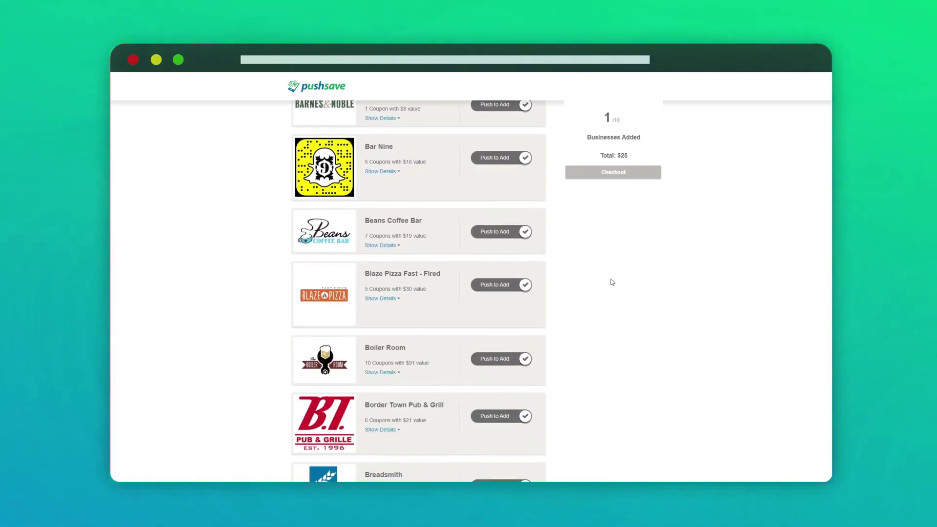
Add Blaze Pizza, Boiler Room, Cold Stone Creamery, Deep Blue Seafood, Domino's, and Erbert & Gerberts
left_click(502, 284)
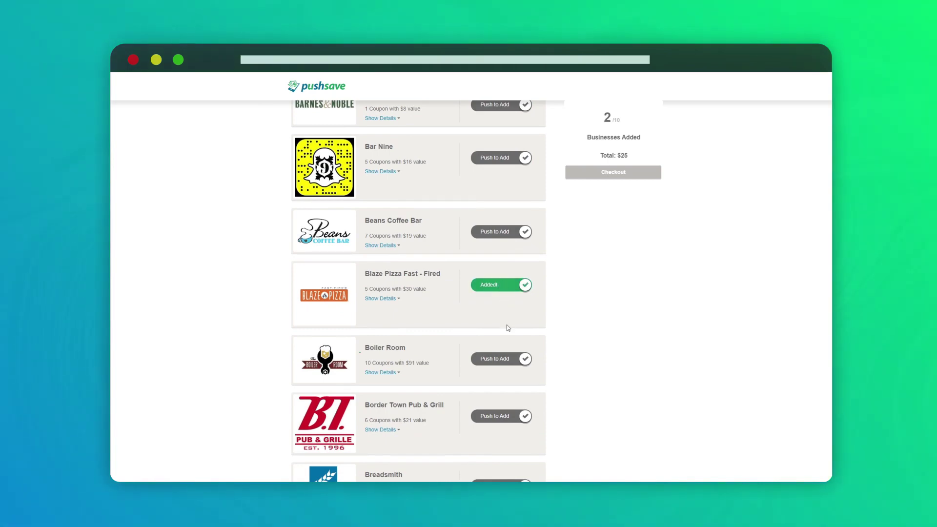
left_click(505, 360)
scroll(598, 359, "down", 10)
scroll(599, 360, "down", 5)
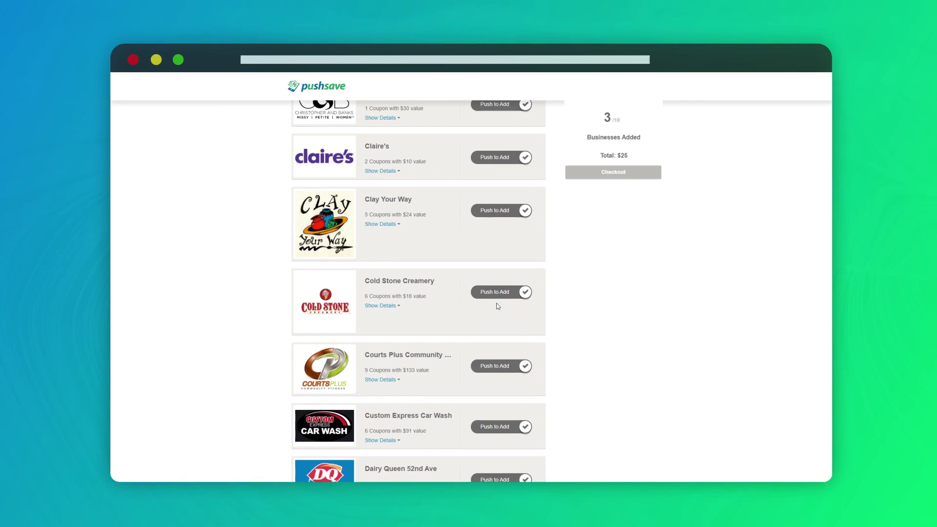
left_click(501, 292)
scroll(614, 322, "down", 10)
left_click(500, 272)
left_click(501, 325)
scroll(585, 330, "down", 8)
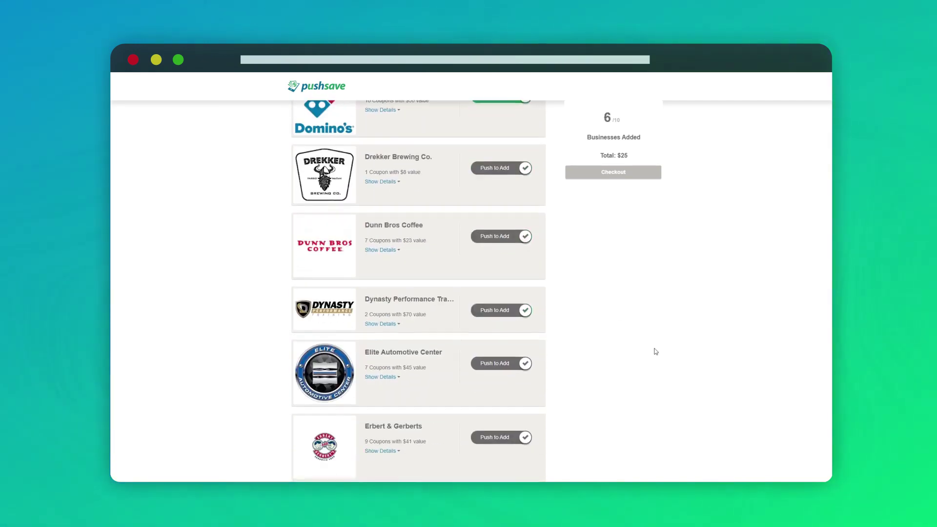
left_click(521, 248)
scroll(622, 293, "down", 10)
scroll(622, 293, "down", 10)
Add Golf Addiction, IHOP and Jiffy Lube to reach 10/10, then check out
left_click(506, 360)
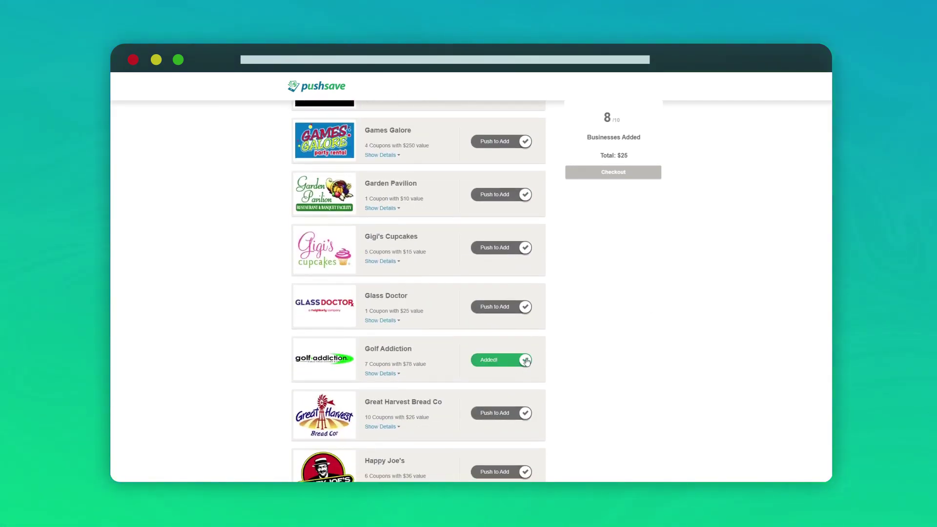
scroll(650, 356, "down", 8)
scroll(651, 356, "down", 5)
left_click(500, 306)
scroll(608, 330, "down", 8)
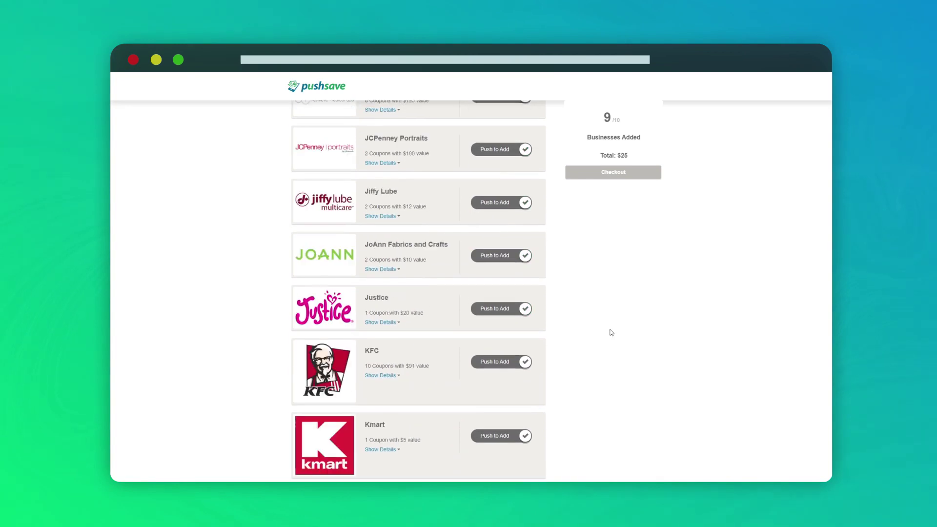
left_click(489, 205)
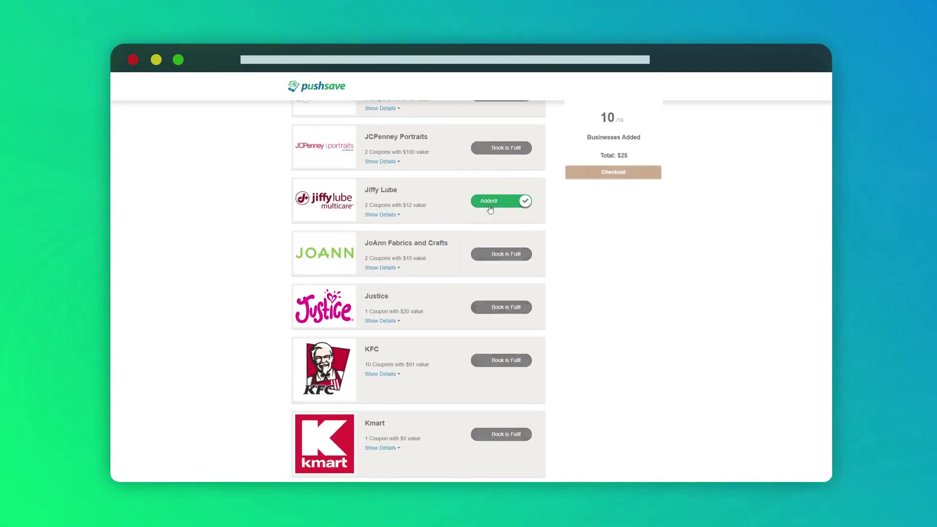
left_click(647, 178)
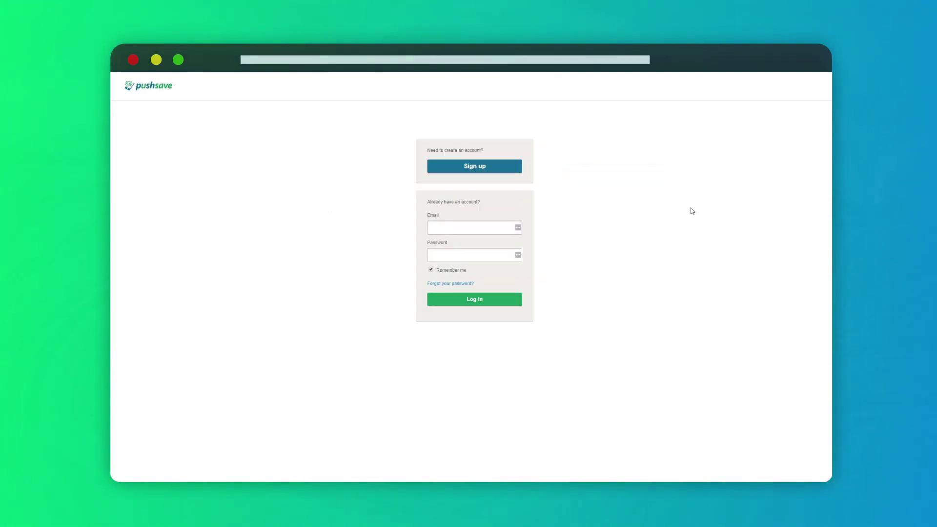
Sign up for an account to reach the West Fargo Baseball Dashboard
left_click(483, 166)
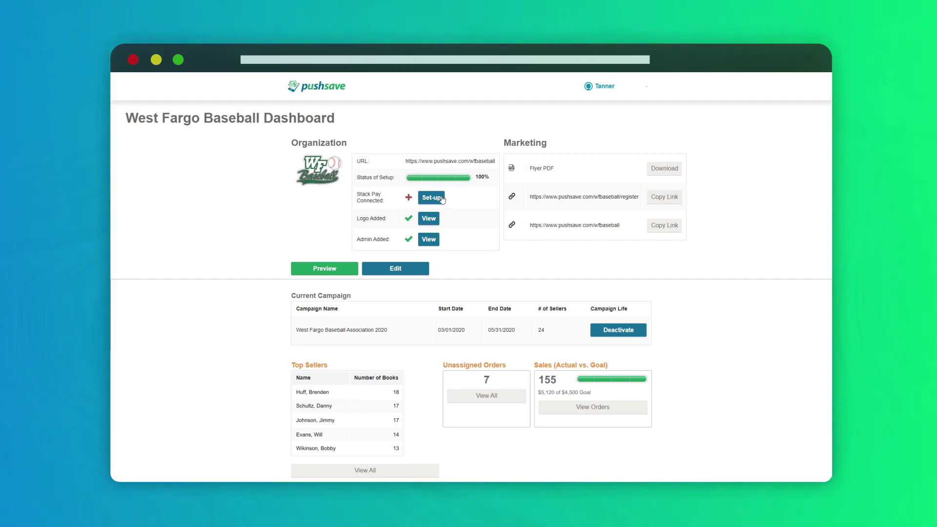
Begin the Stack Pay set-up and reach the team's Get Started page
left_click(431, 197)
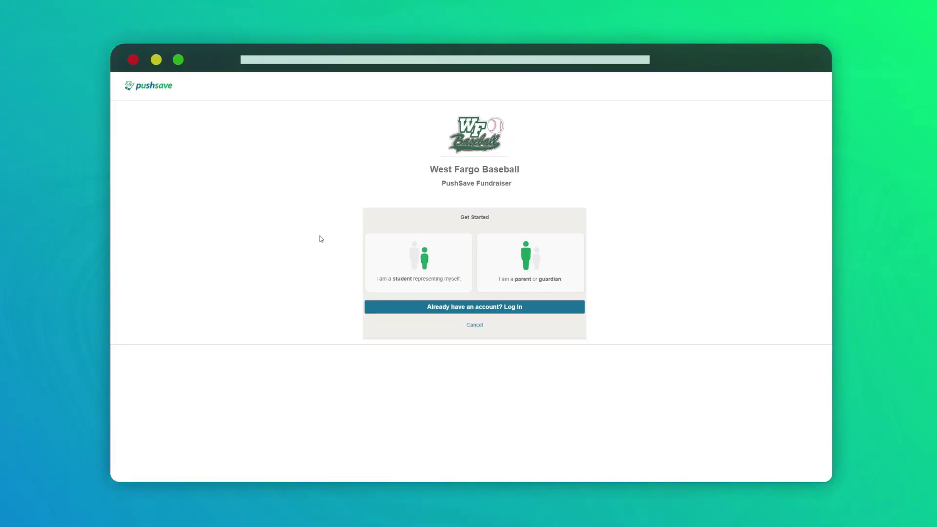
Sign up as a student and open Jimmy Johnson's seller dashboard
left_click(383, 255)
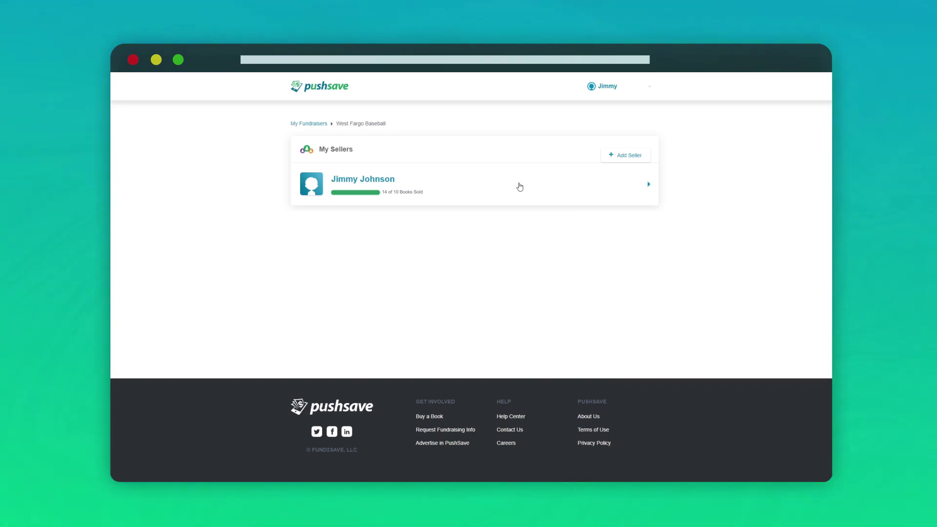
left_click(520, 187)
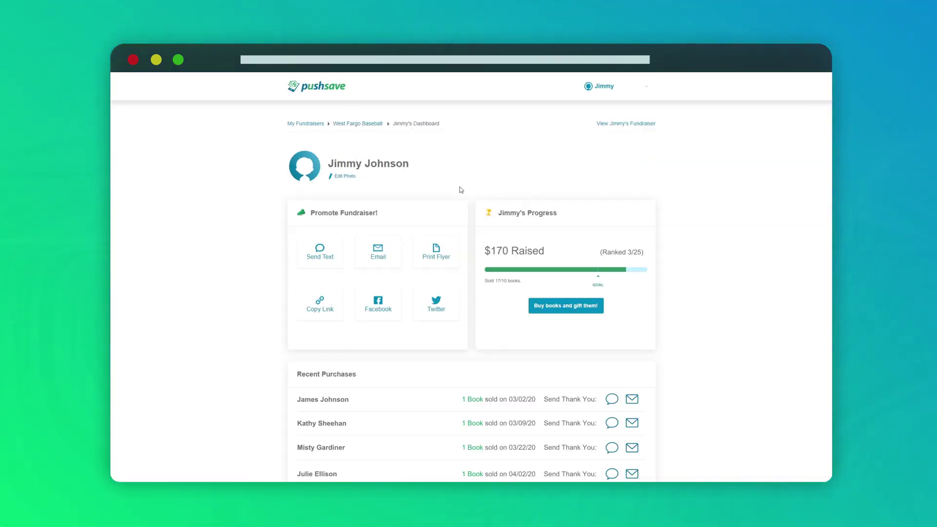
left_click(356, 180)
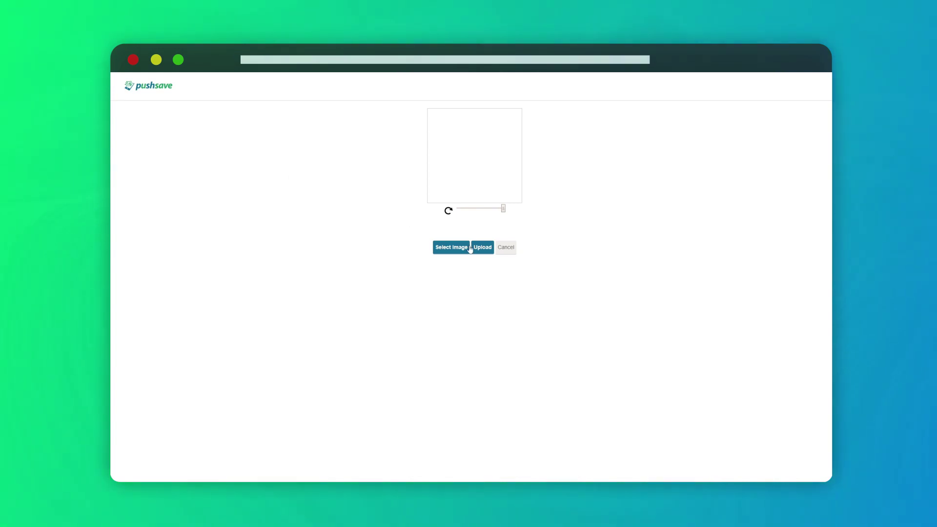
left_click(451, 247)
double_click(298, 321)
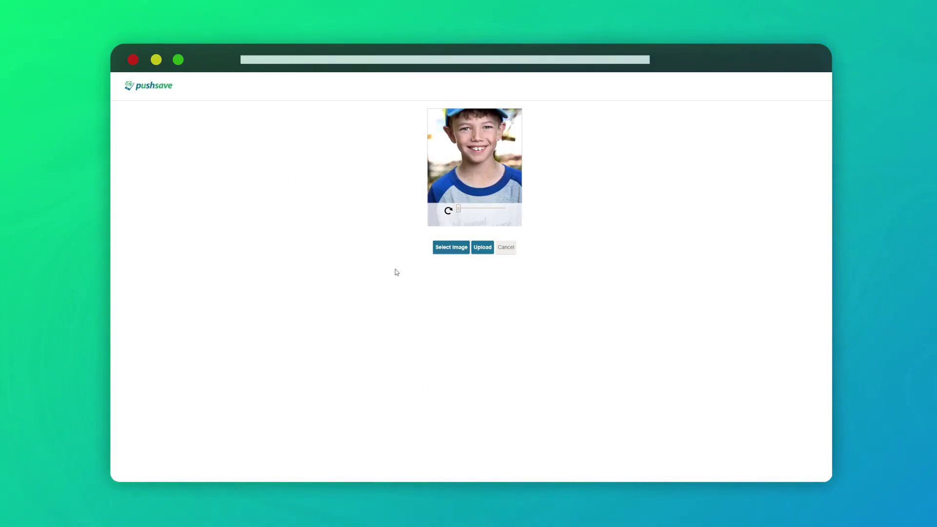
left_click(482, 247)
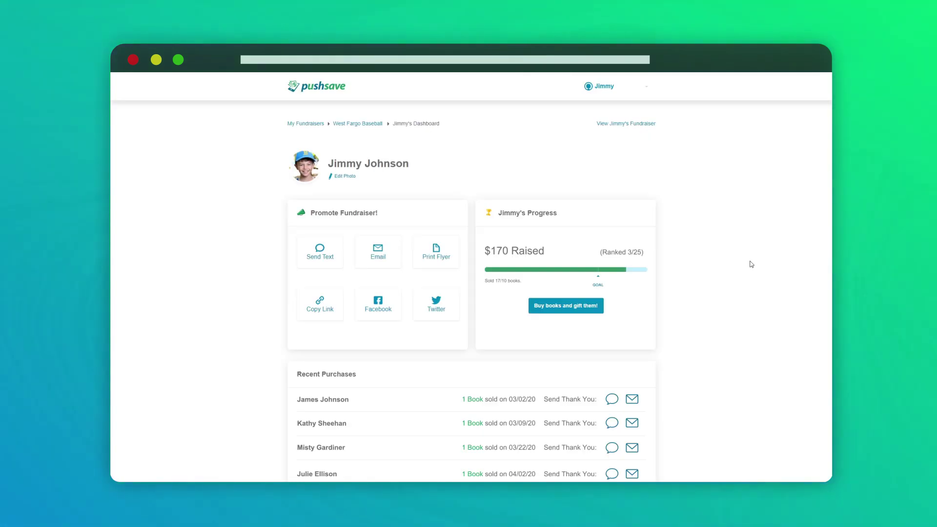